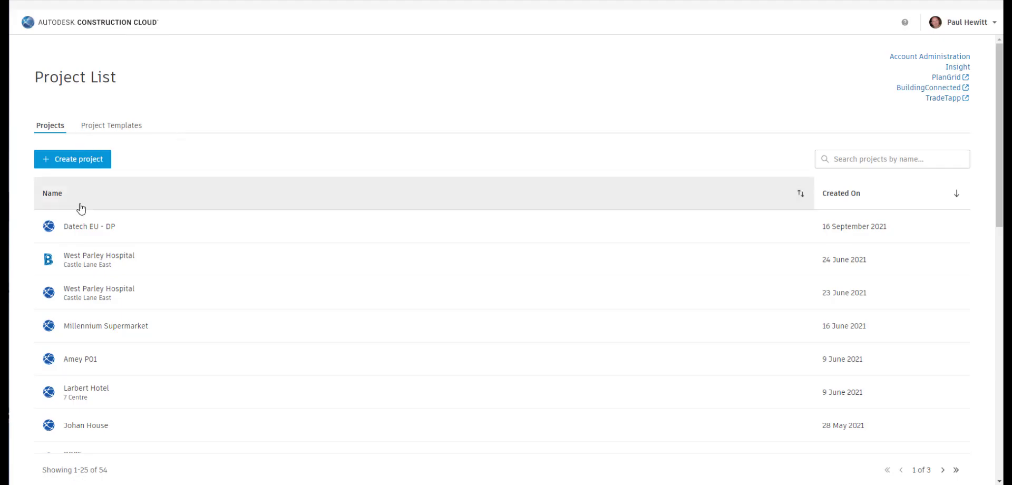
Open the Audubon Centre Verwood project from the project list and switch it from Build to Docs.
{"action": "scroll", "coordinate": [200, 401], "scroll_direction": "down", "scroll_amount": 5}
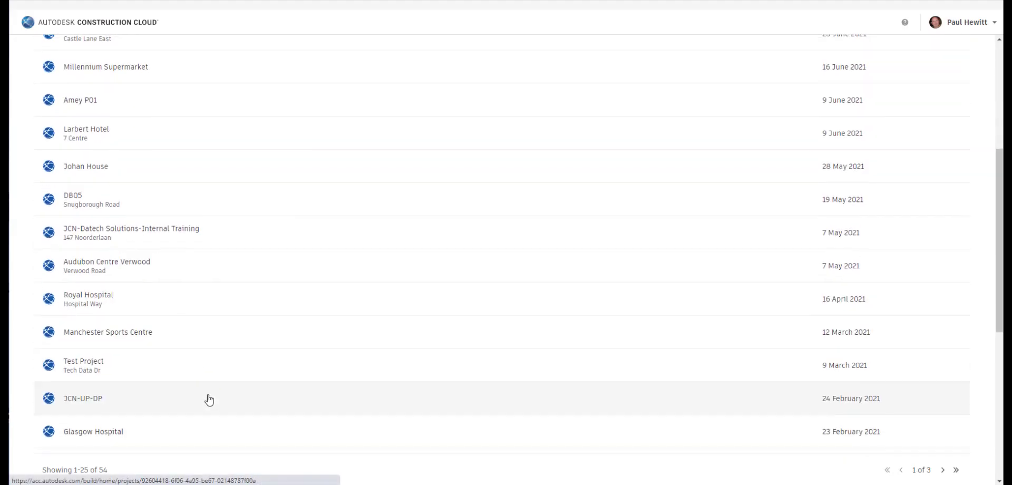
{"action": "left_click", "coordinate": [86, 262]}
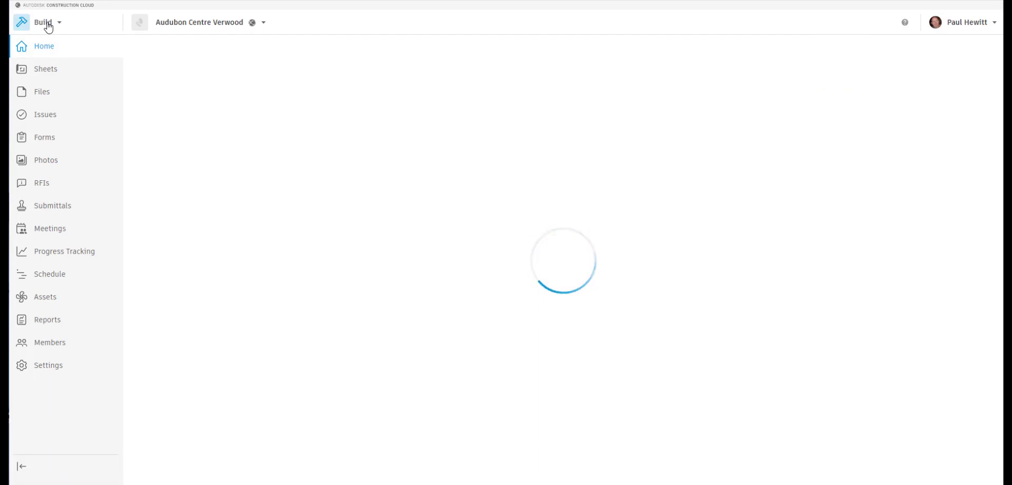
{"action": "left_click", "coordinate": [46, 25]}
{"action": "left_click", "coordinate": [47, 53]}
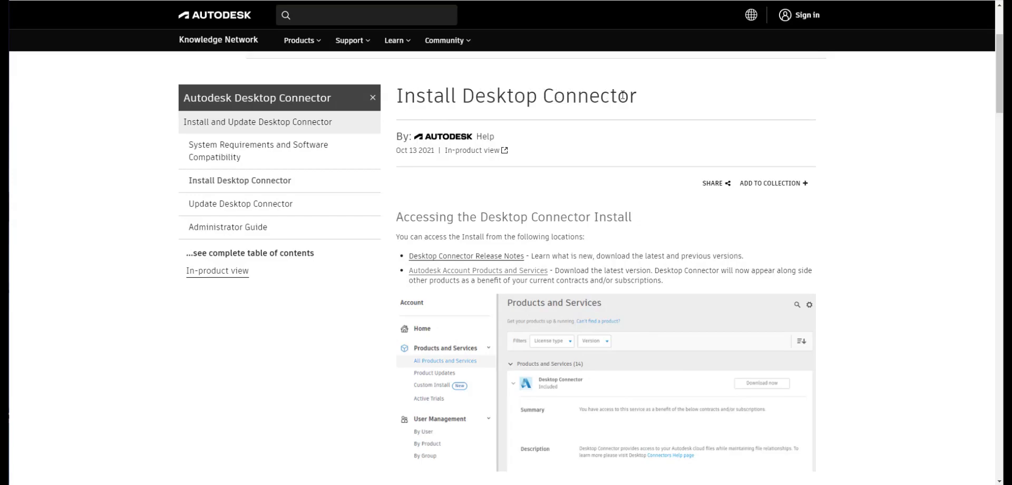
Review the Desktop Connector install page, then search Products and Services in the Autodesk account for "De".
{"action": "scroll", "coordinate": [677, 239], "scroll_direction": "down", "scroll_amount": 1}
{"action": "scroll", "coordinate": [676, 238], "scroll_direction": "down", "scroll_amount": 1}
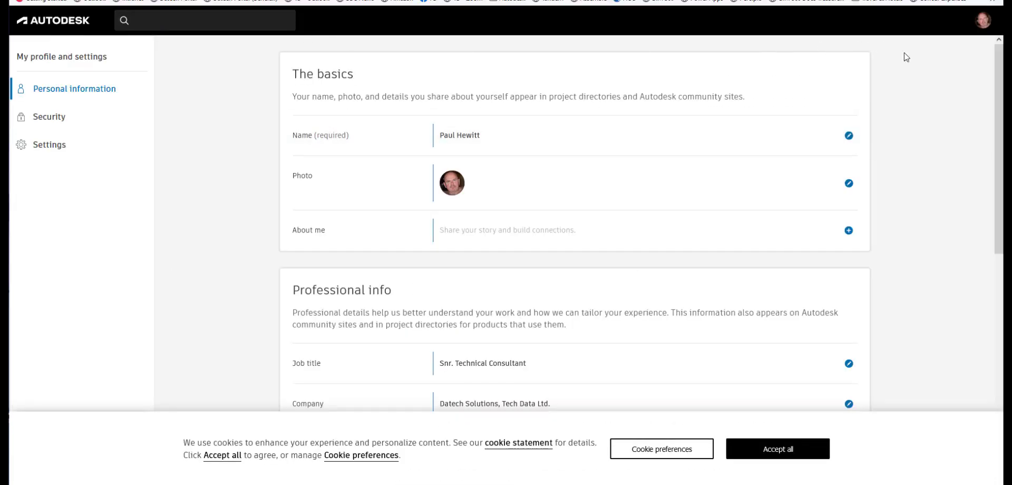
{"action": "left_click", "coordinate": [983, 21]}
{"action": "left_click", "coordinate": [910, 144]}
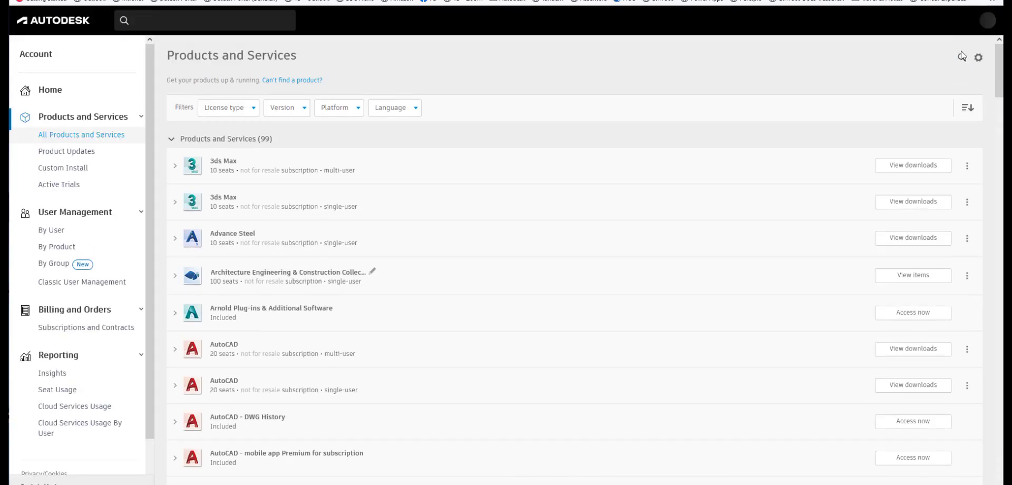
{"action": "left_click", "coordinate": [960, 58]}
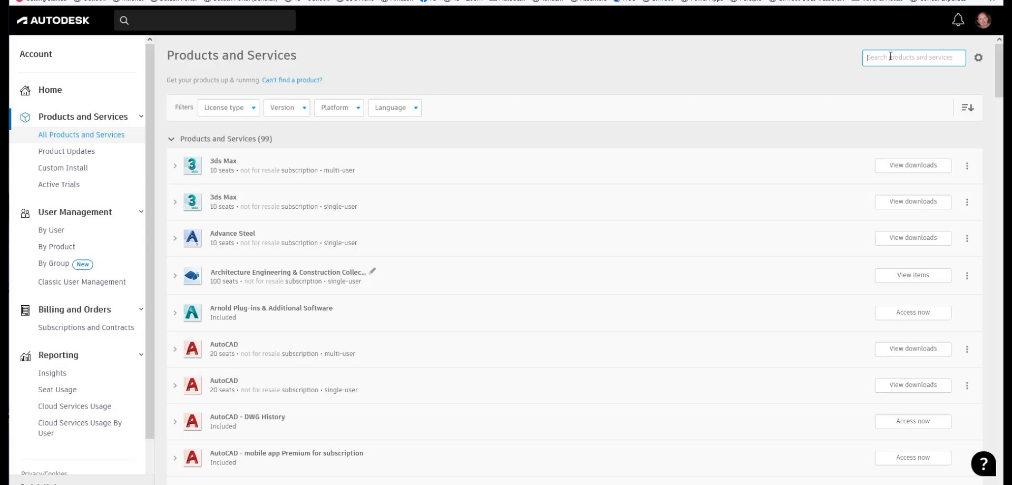
{"action": "type", "text": "De"}
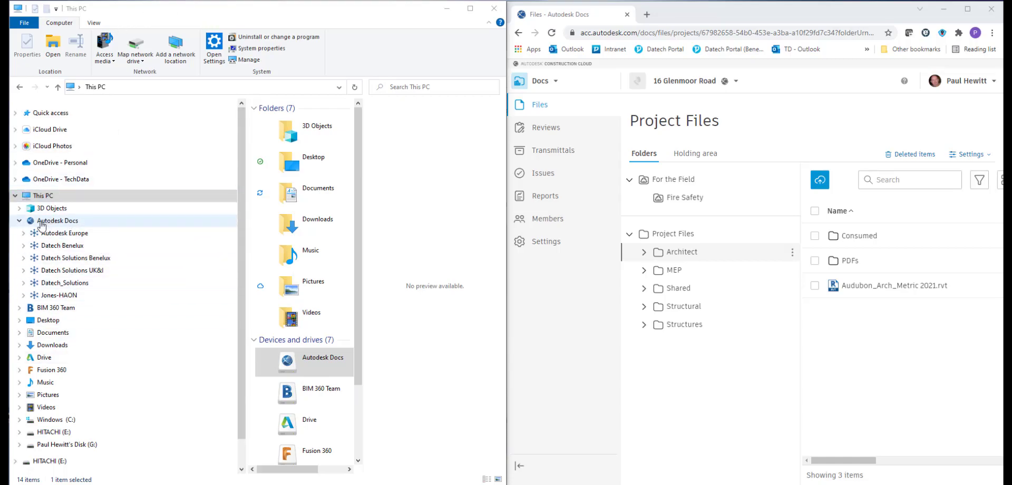
Show all projects in the web project list and open the Datech Solutions UK&I hub under Autodesk Docs in File Explorer.
{"action": "left_click", "coordinate": [19, 220]}
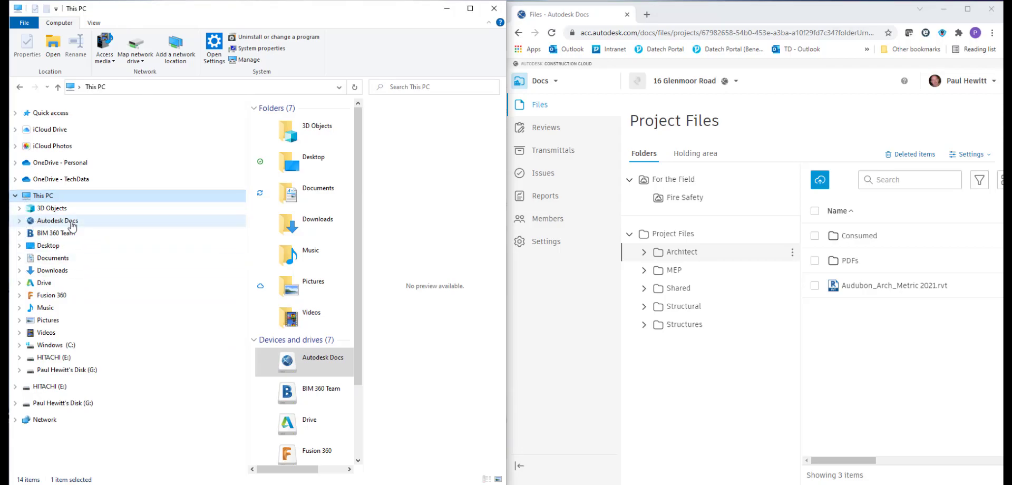
{"action": "left_click", "coordinate": [19, 220]}
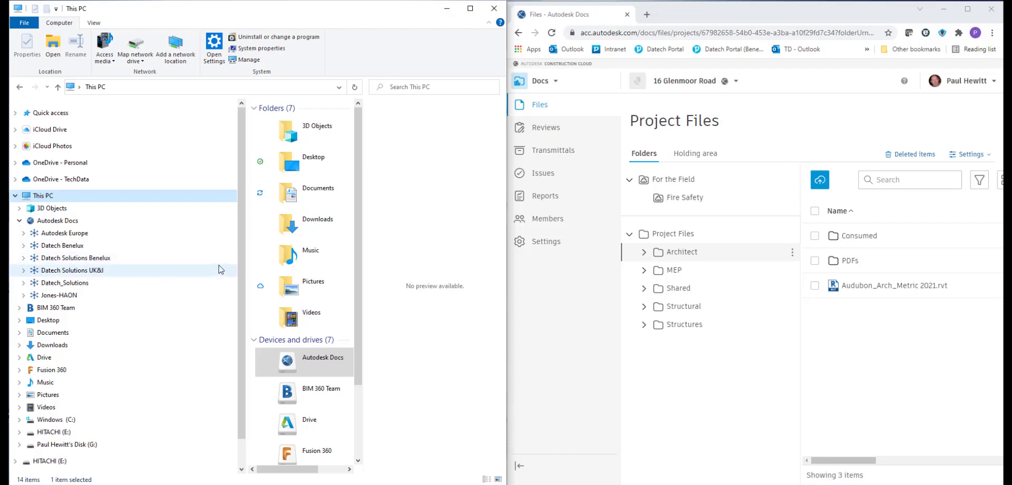
{"action": "left_click", "coordinate": [737, 81]}
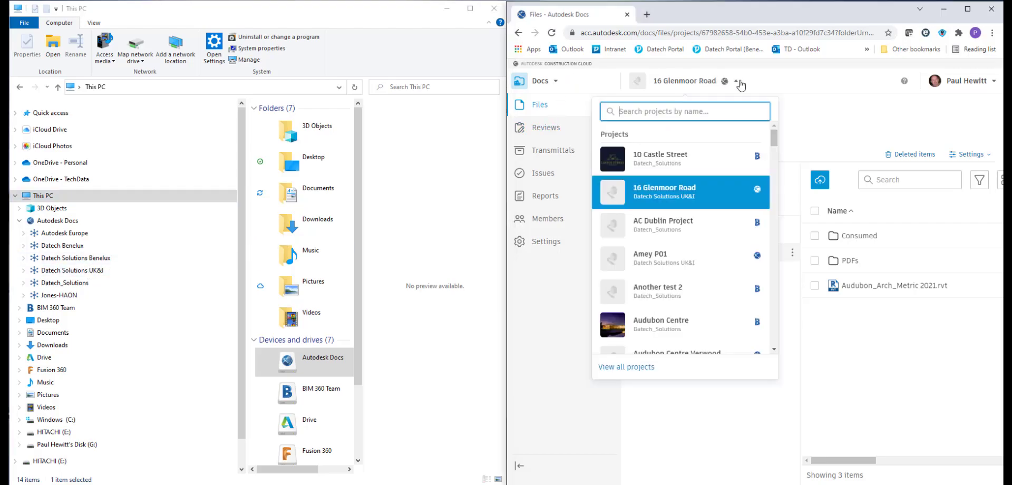
{"action": "left_click", "coordinate": [643, 368]}
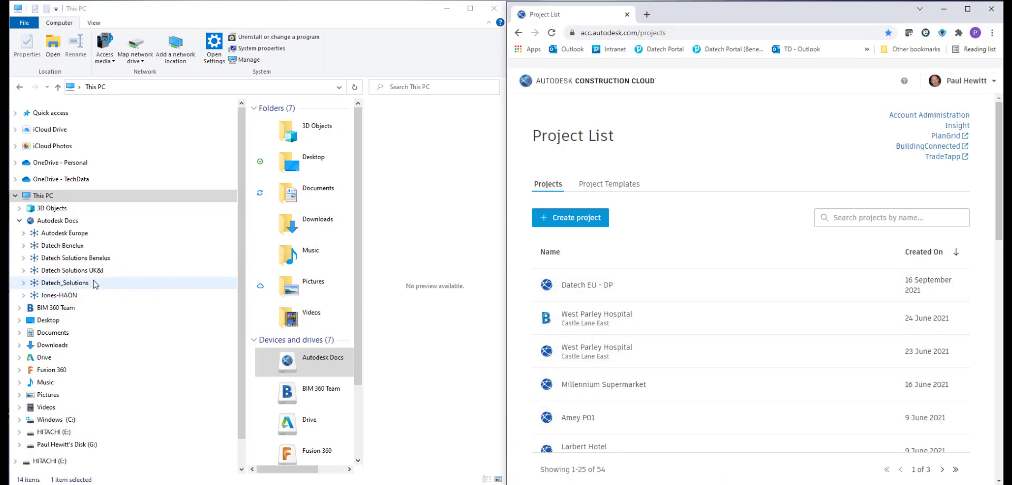
{"action": "left_click", "coordinate": [50, 270]}
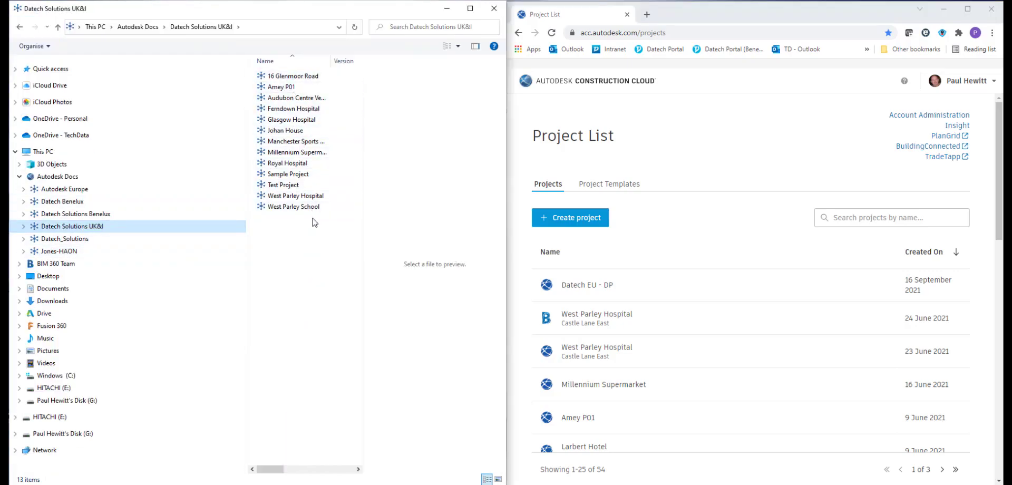
Open the Audubon Centre Verwood project in both the browser and File Explorer, switching the web project to Docs.
{"action": "scroll", "coordinate": [600, 342], "scroll_direction": "down", "scroll_amount": 5}
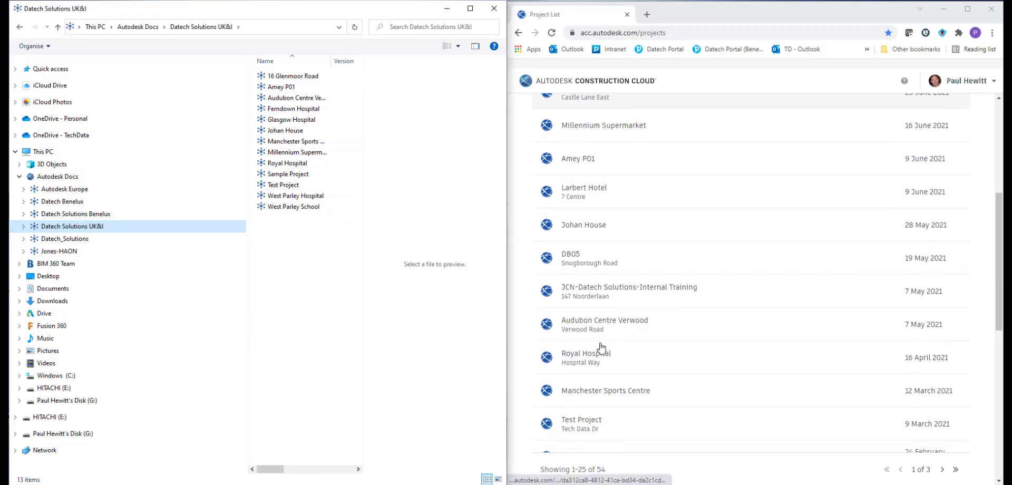
{"action": "left_click", "coordinate": [603, 322]}
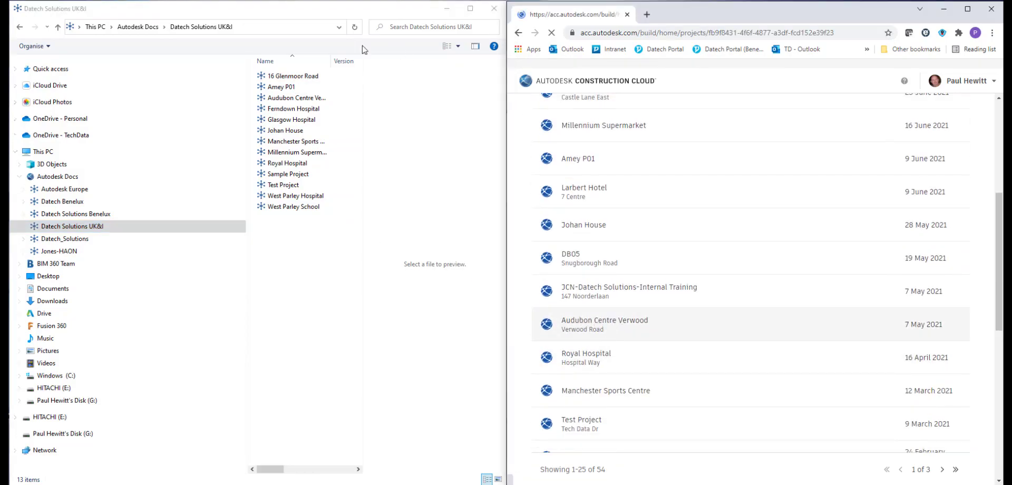
{"action": "left_click", "coordinate": [293, 100]}
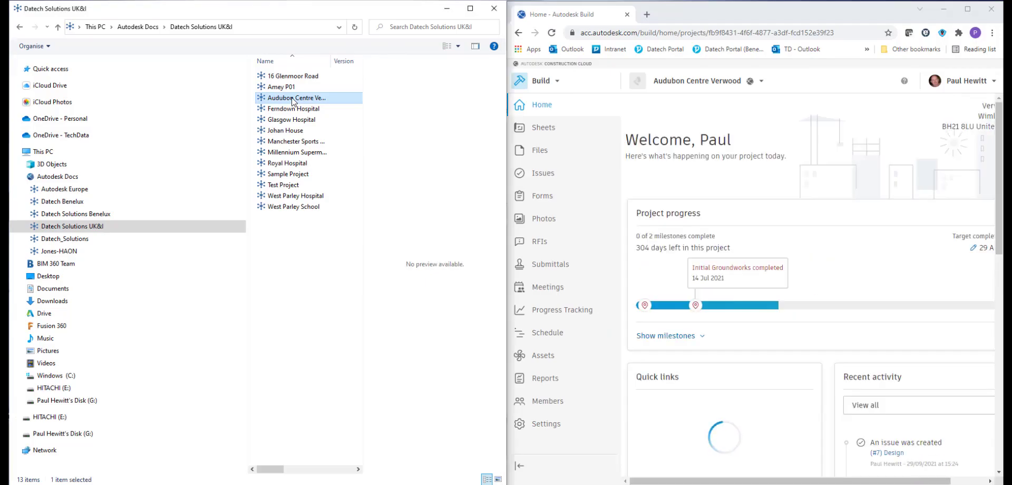
{"action": "double_click", "coordinate": [293, 100]}
{"action": "left_click", "coordinate": [540, 81]}
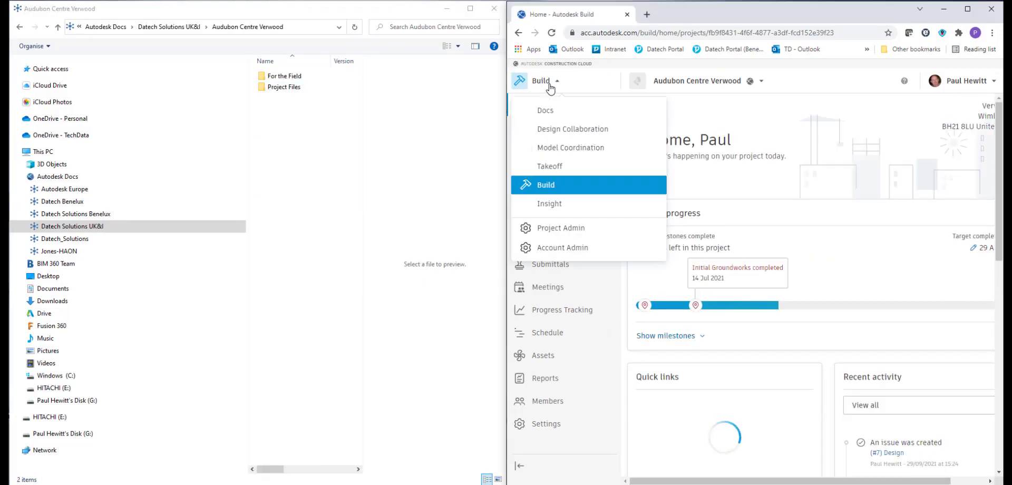
{"action": "left_click", "coordinate": [545, 111]}
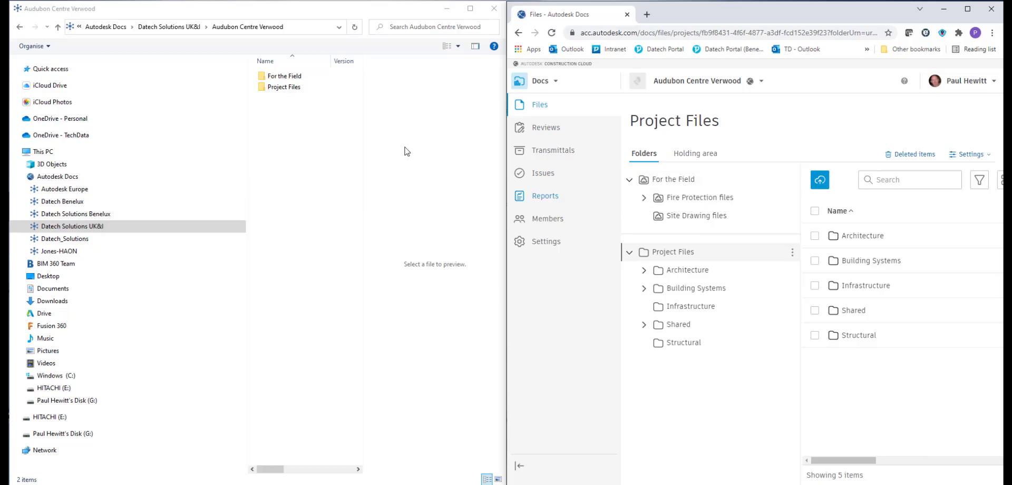
Open the Building Systems folder inside Project Files in both File Explorer and the web project.
{"action": "double_click", "coordinate": [290, 88]}
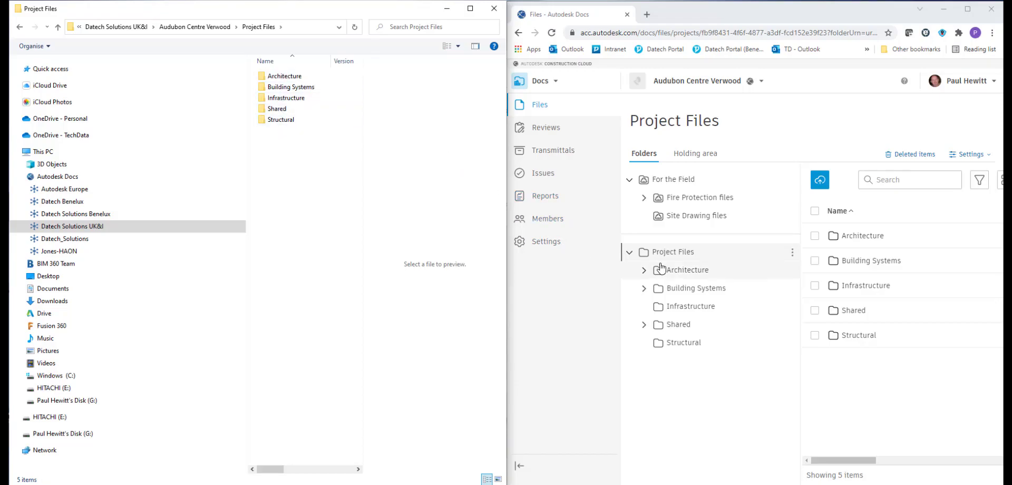
{"action": "left_click", "coordinate": [680, 289]}
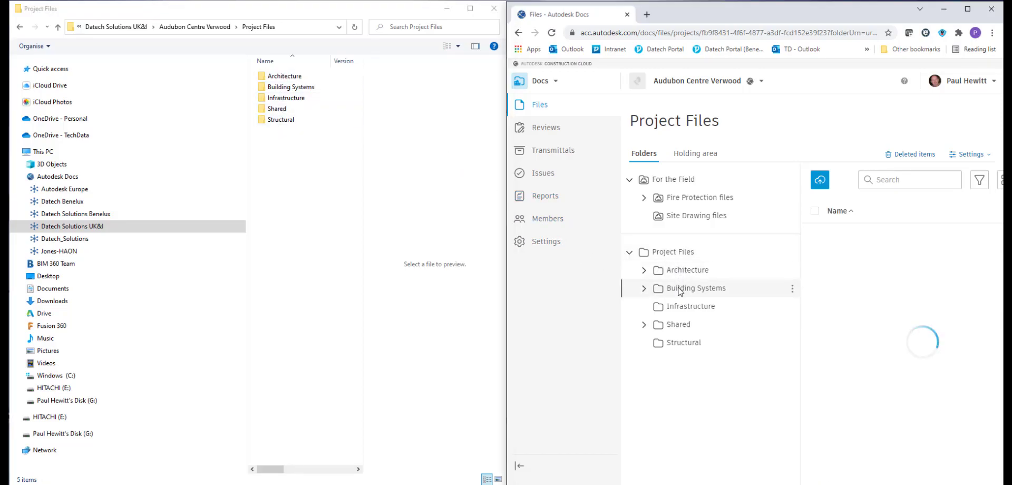
{"action": "left_click", "coordinate": [287, 89]}
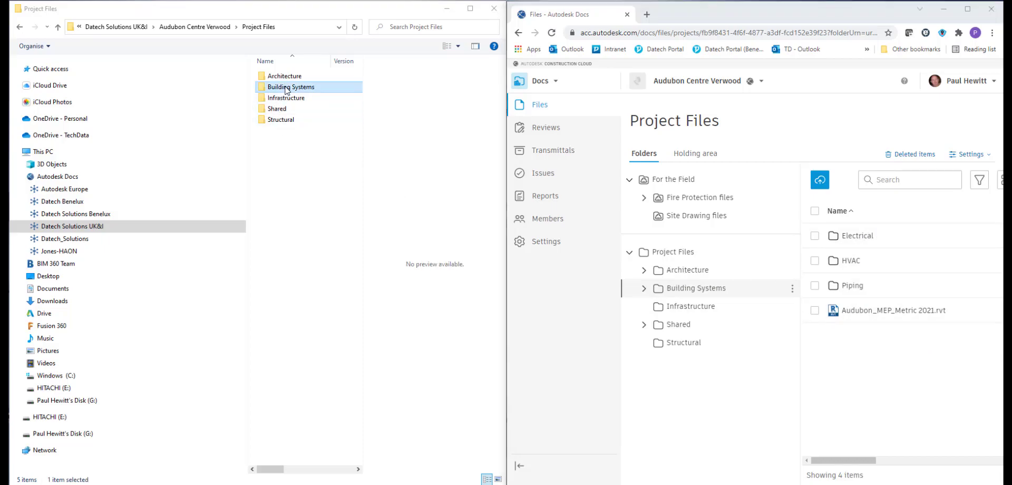
{"action": "double_click", "coordinate": [287, 88]}
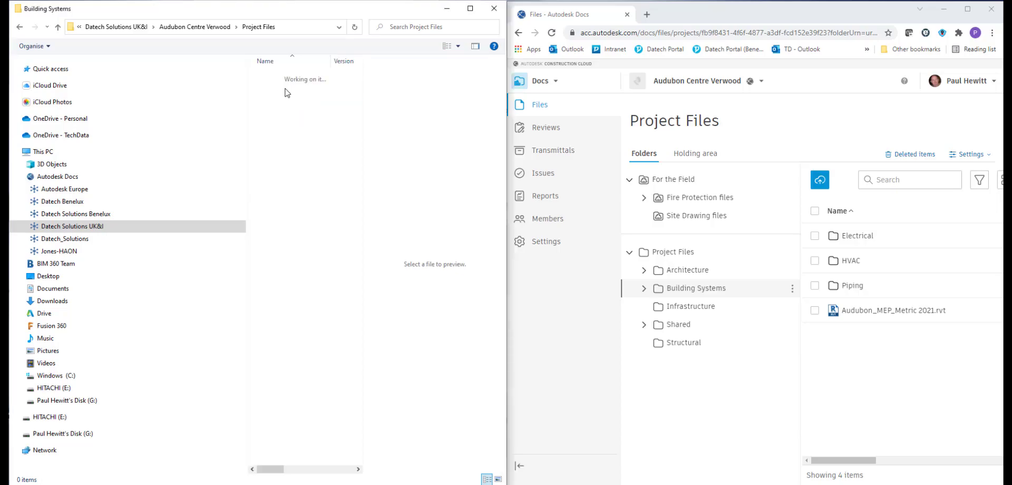
Create a folder named Fire Security inside Building Systems in File Explorer, and open it in the refreshed web project.
{"action": "right_click", "coordinate": [296, 149]}
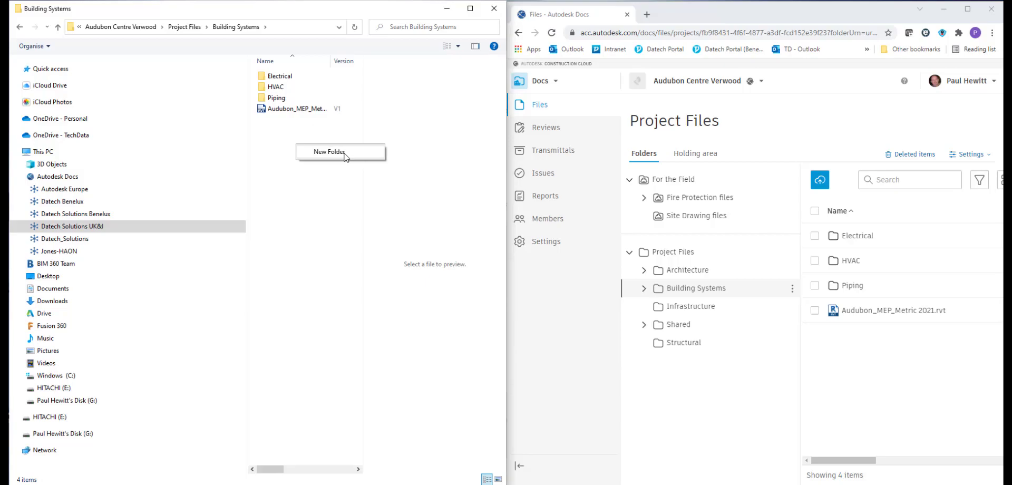
{"action": "left_click", "coordinate": [333, 154]}
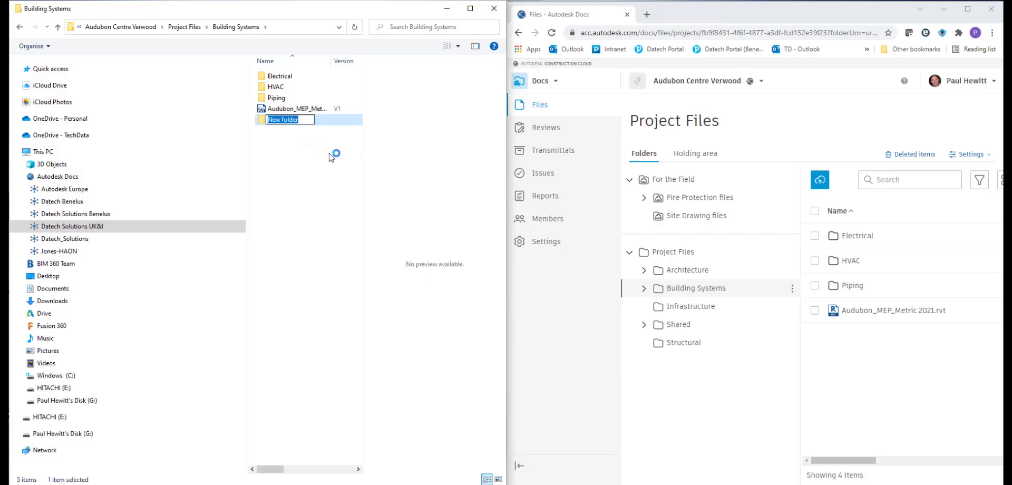
{"action": "type", "text": "Fire Security"}
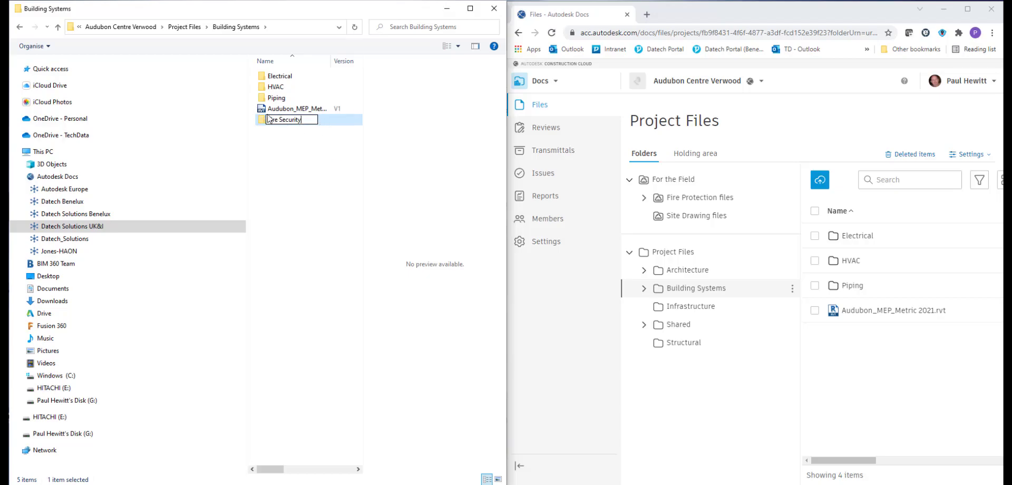
{"action": "key", "text": "Return"}
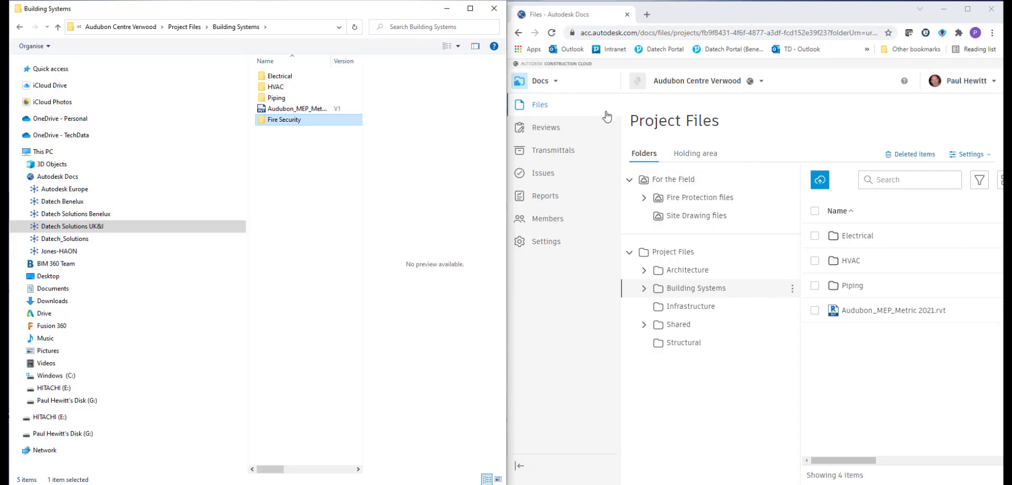
{"action": "left_click", "coordinate": [551, 32]}
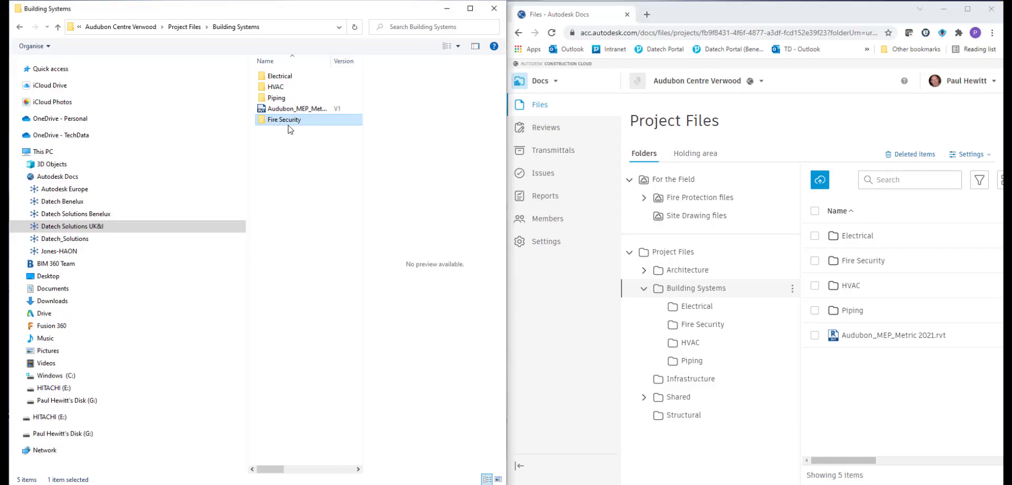
{"action": "left_click", "coordinate": [866, 260]}
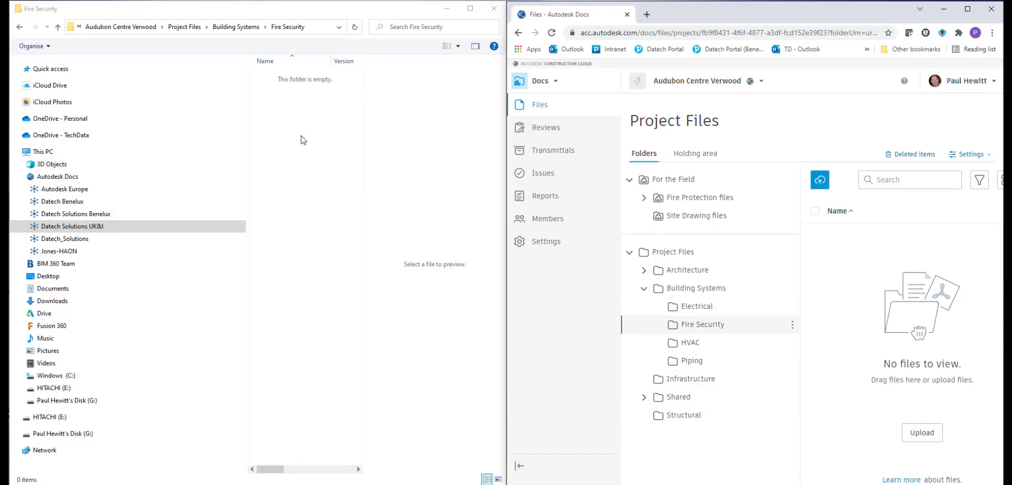
Open the Architecture folder inside Project Files in both the web project and File Explorer.
{"action": "left_click", "coordinate": [695, 271]}
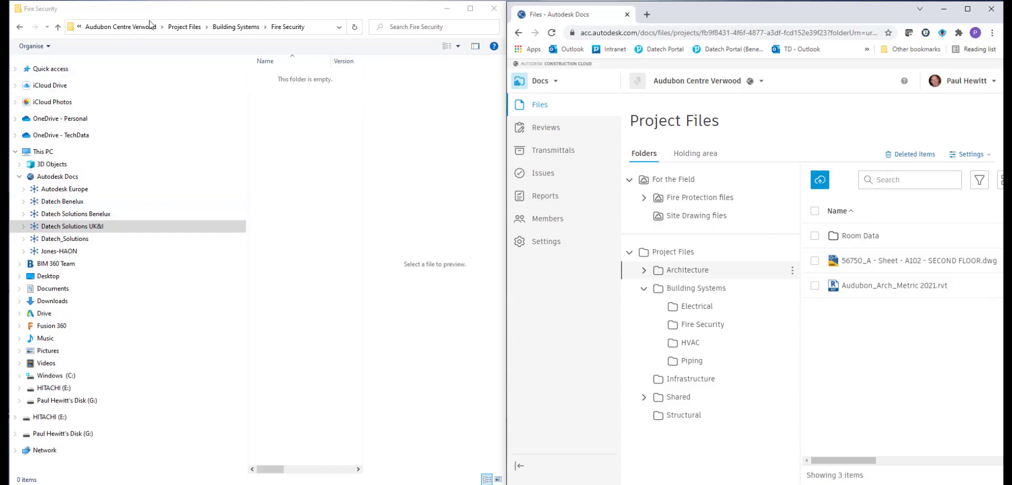
{"action": "left_click", "coordinate": [199, 27]}
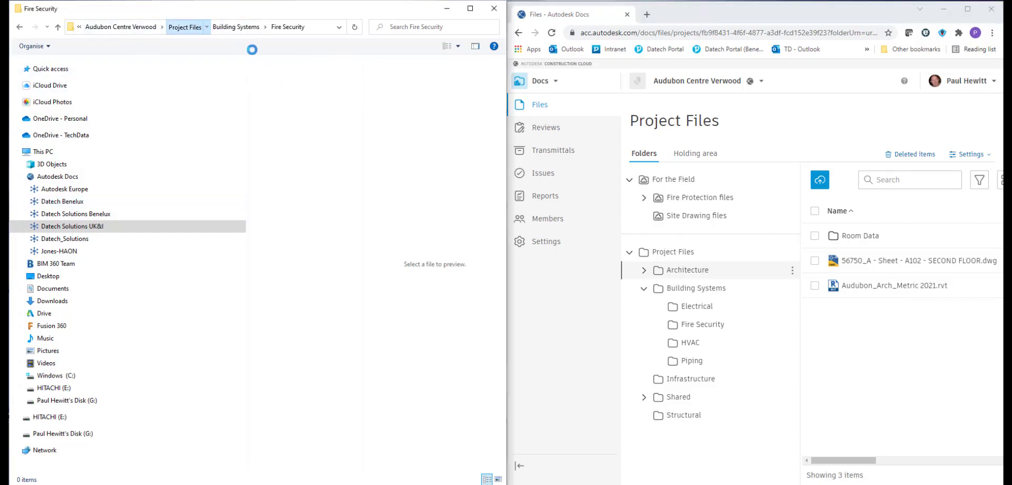
{"action": "left_click", "coordinate": [279, 78]}
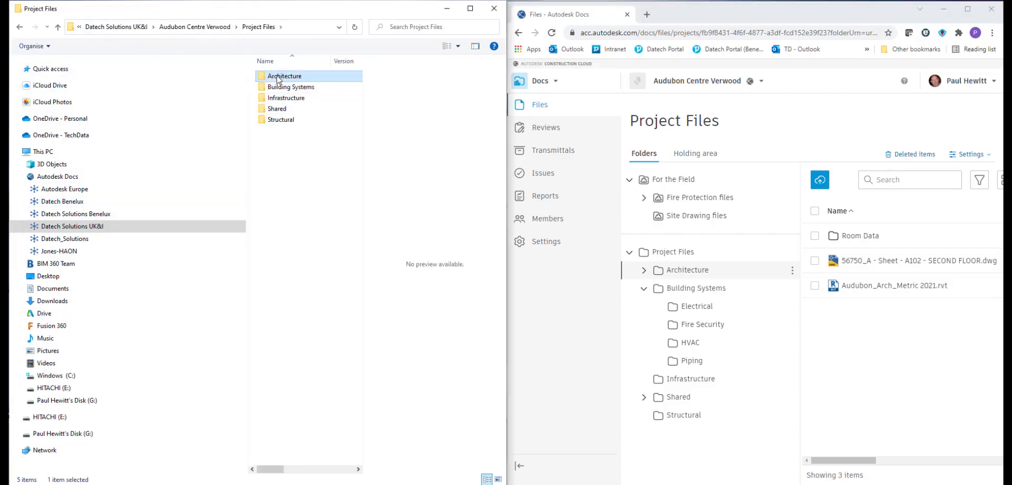
{"action": "double_click", "coordinate": [278, 78]}
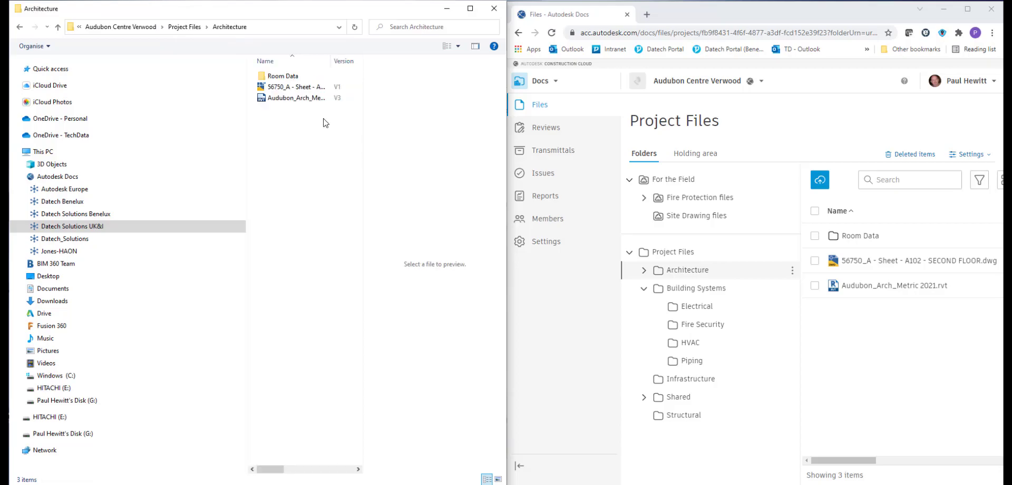
View the available file actions for the second floor DWG sheet, and widen File Explorer to show the size, author, lock and status columns.
{"action": "right_click", "coordinate": [294, 90]}
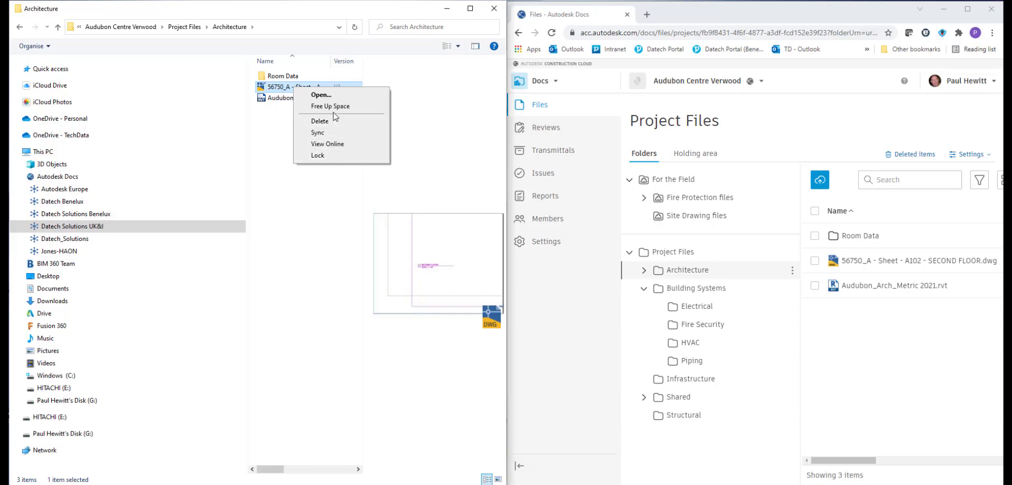
{"action": "left_click", "coordinate": [371, 10]}
{"action": "left_click_drag", "start_coordinate": [509, 213], "coordinate": [964, 208]}
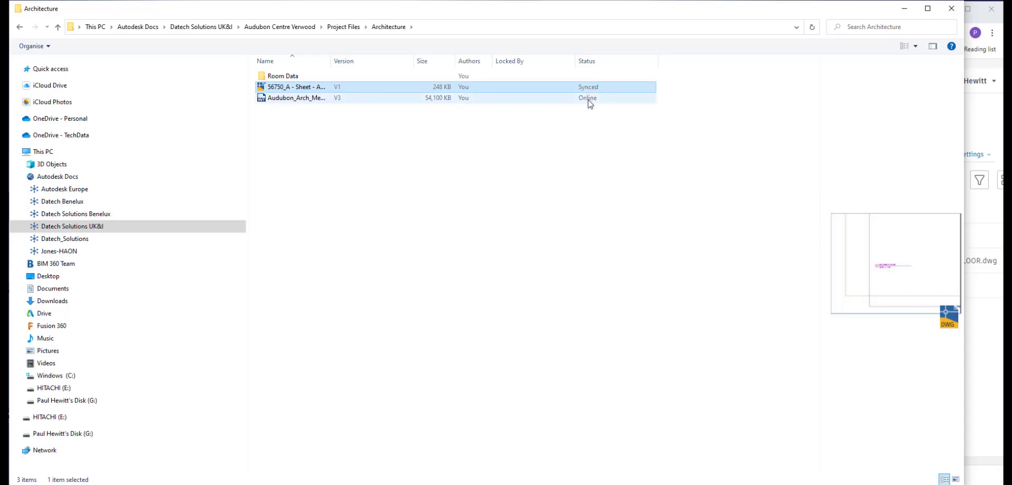
Sync the Audubon_Arch_Metric Revit model from the Architecture folder to the local computer.
{"action": "right_click", "coordinate": [299, 101]}
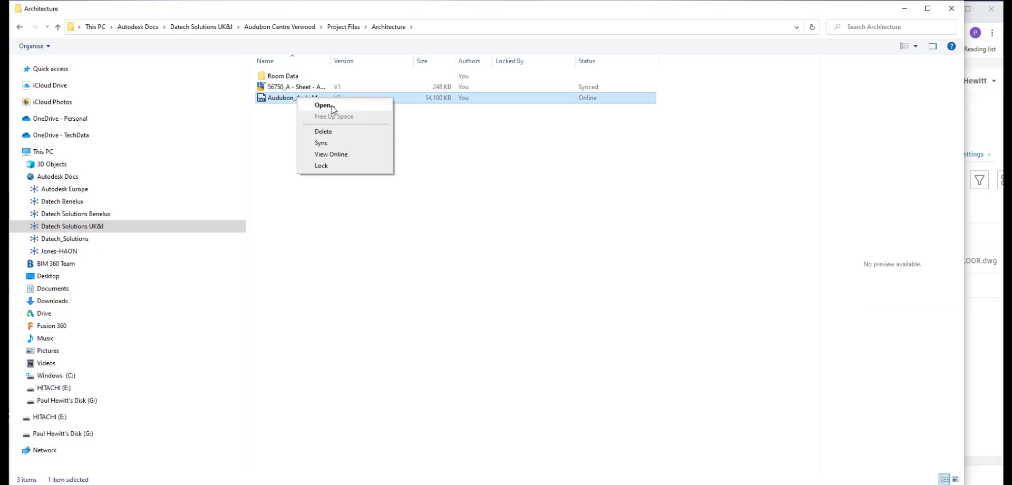
{"action": "left_click", "coordinate": [321, 144]}
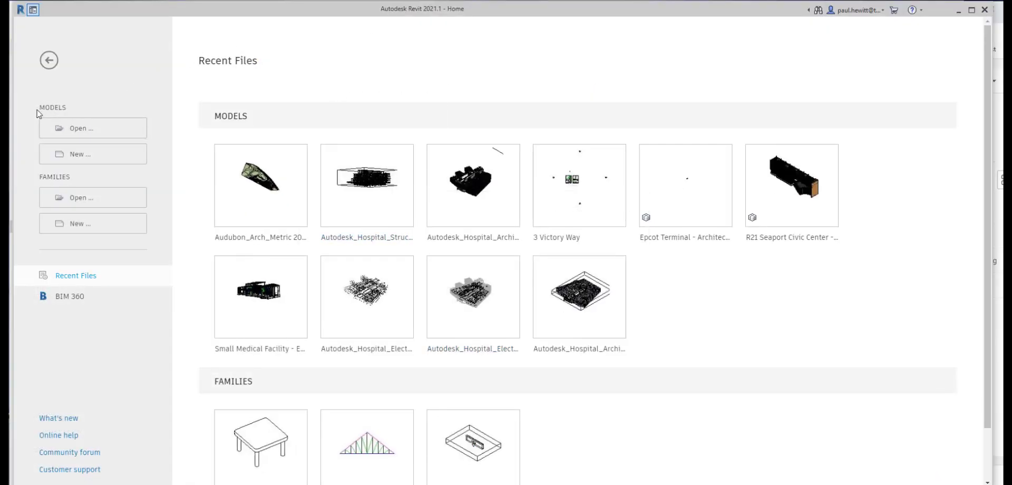
Start opening a model and browse Autodesk Docs to Datech Solutions UK&I, Audubon Centre Verwood, Project Files, Architecture.
{"action": "left_click", "coordinate": [75, 131]}
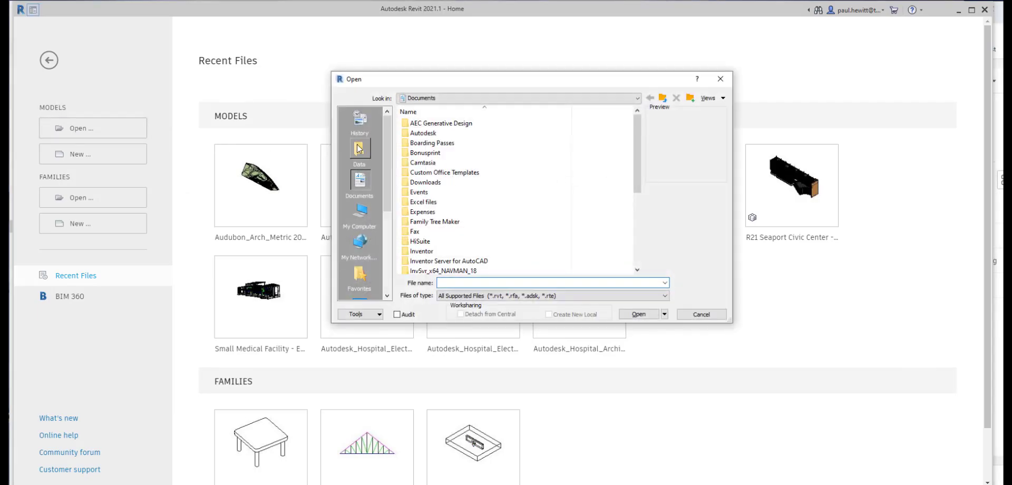
{"action": "left_click", "coordinate": [427, 98]}
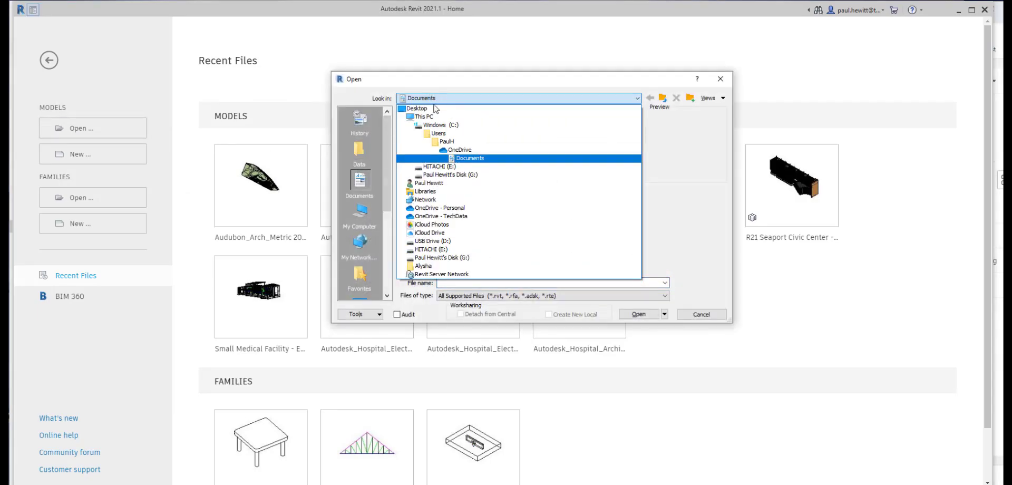
{"action": "left_click", "coordinate": [423, 117]}
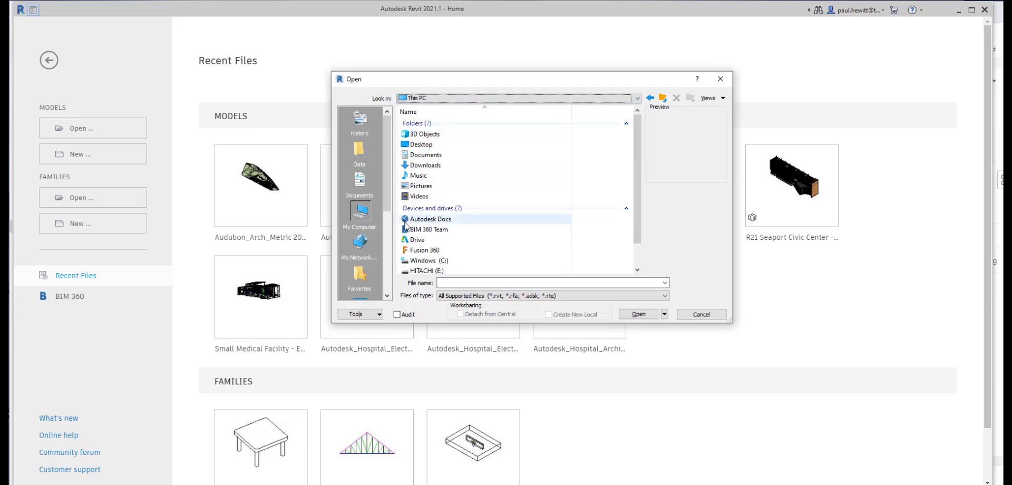
{"action": "double_click", "coordinate": [449, 220]}
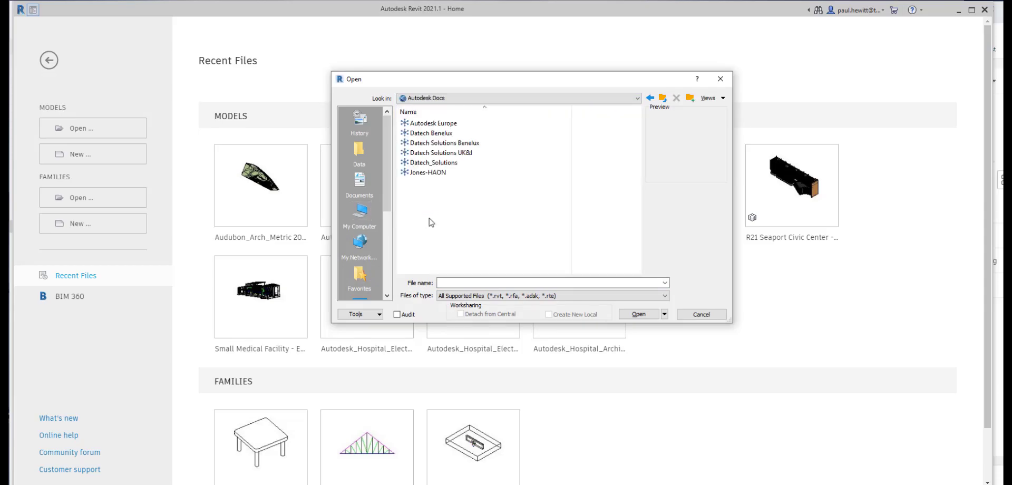
{"action": "double_click", "coordinate": [440, 152]}
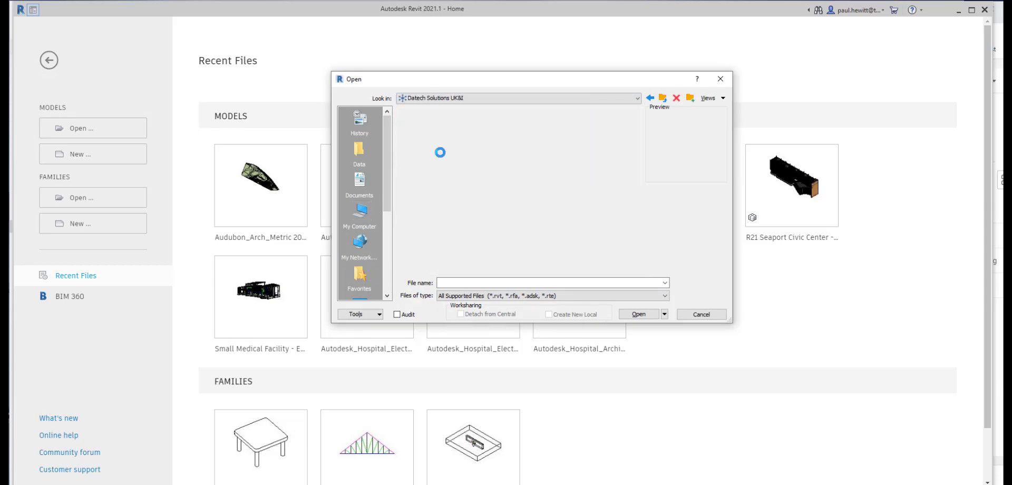
{"action": "double_click", "coordinate": [429, 143]}
{"action": "double_click", "coordinate": [428, 133]}
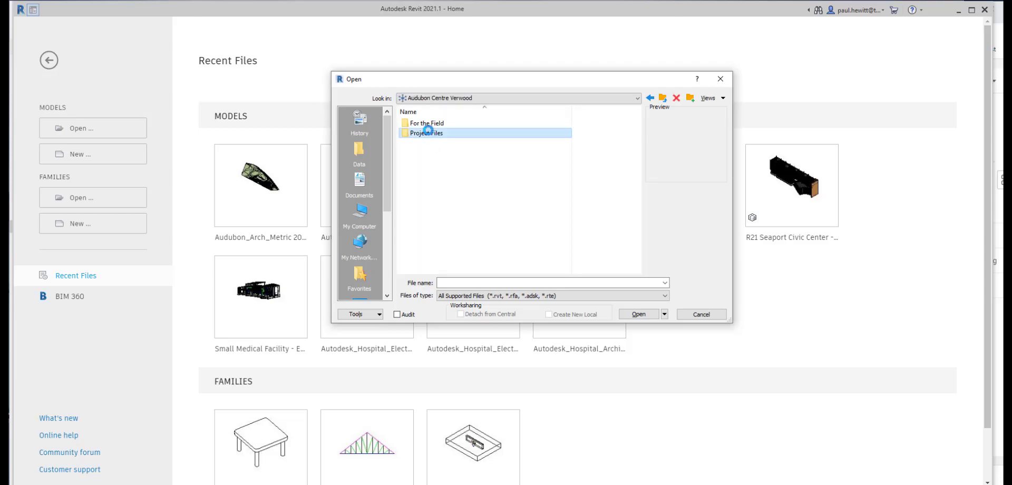
{"action": "double_click", "coordinate": [422, 122]}
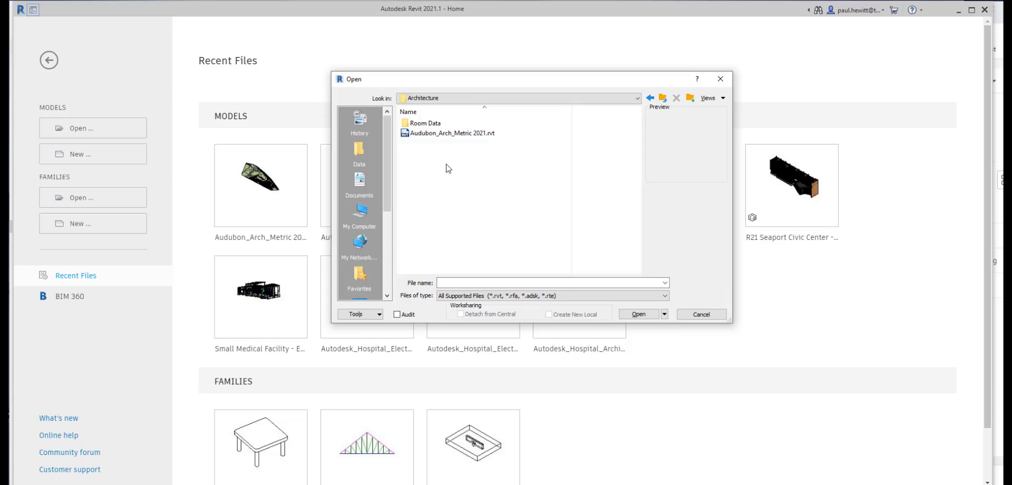
Open Audubon_Arch_Metric 2021.rvt from the Architecture folder, ignoring the unresolved references.
{"action": "left_click", "coordinate": [430, 135]}
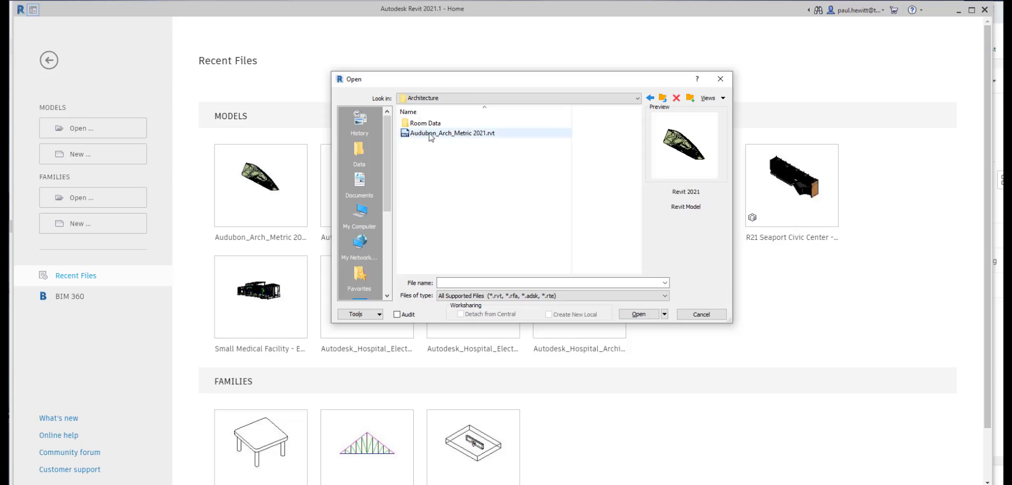
{"action": "double_click", "coordinate": [431, 134]}
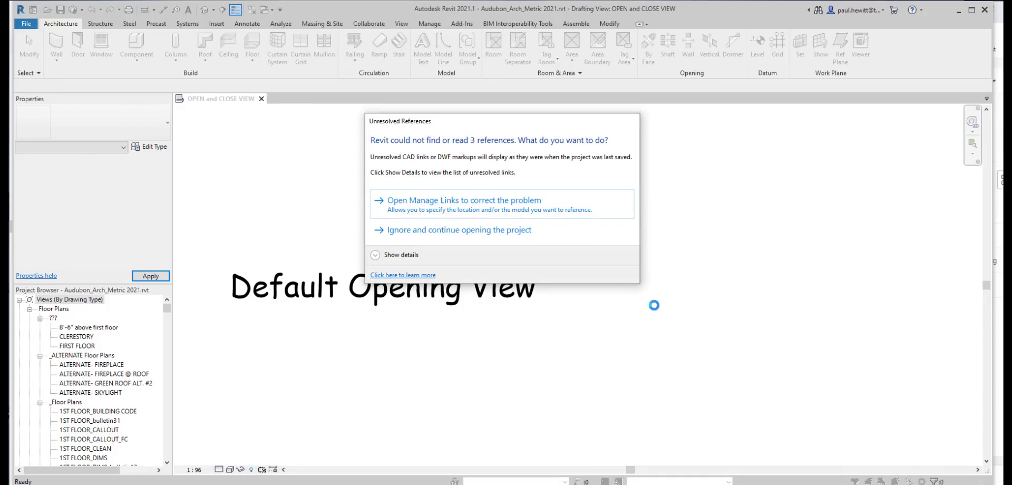
{"action": "left_click", "coordinate": [495, 231]}
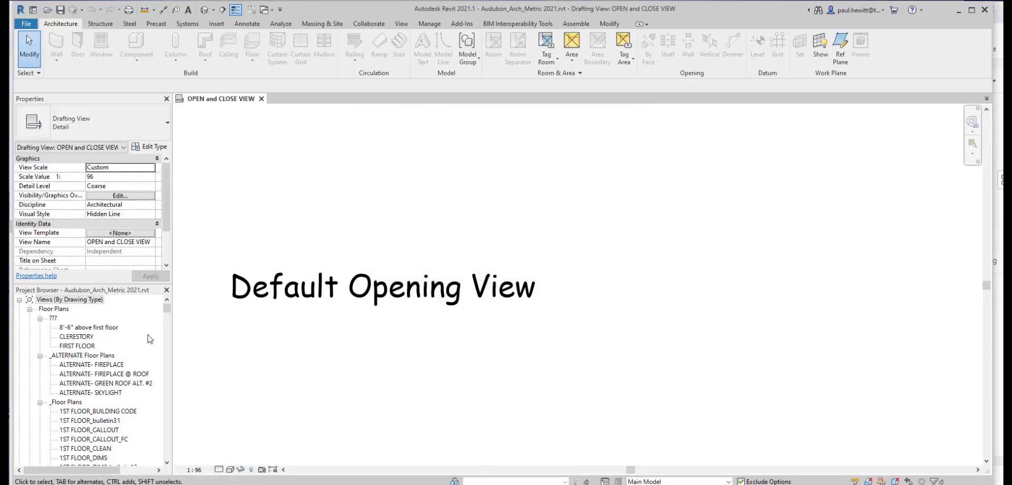
Look through the floor plan views in the project browser and open the model's default 3D view.
{"action": "scroll", "coordinate": [84, 408], "scroll_direction": "down", "scroll_amount": 8}
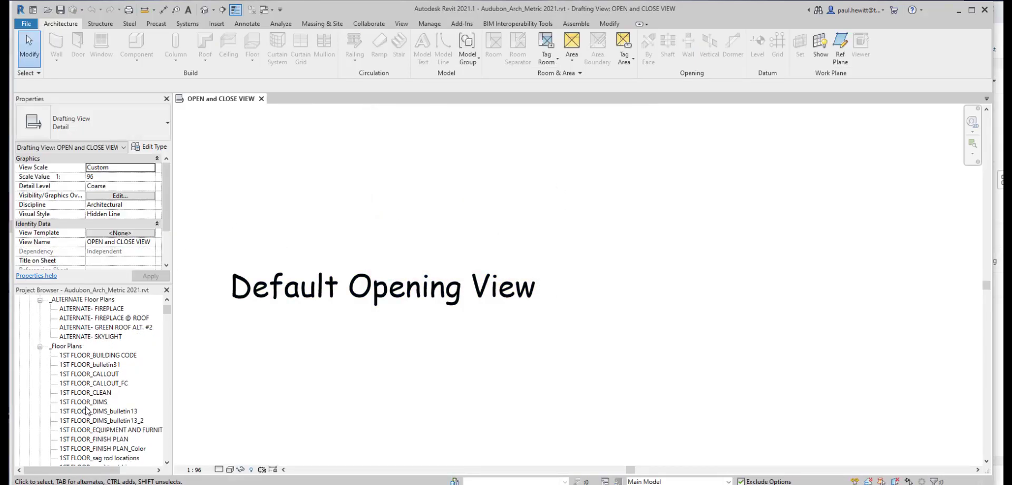
{"action": "scroll", "coordinate": [87, 411], "scroll_direction": "down", "scroll_amount": 2}
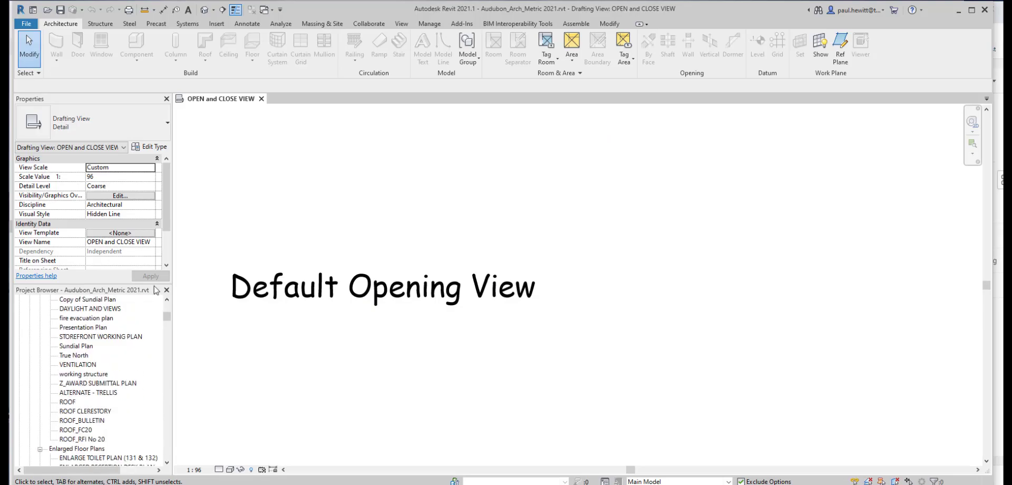
{"action": "left_click", "coordinate": [205, 10]}
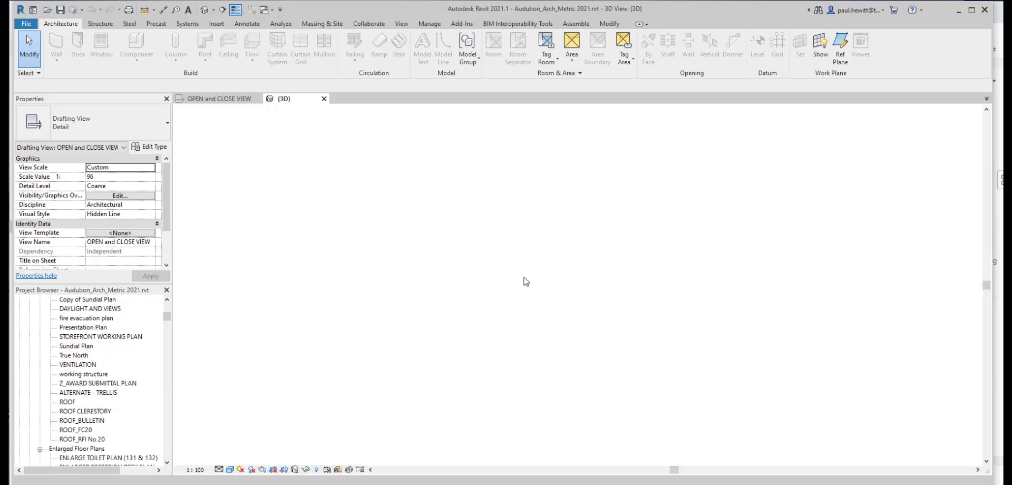